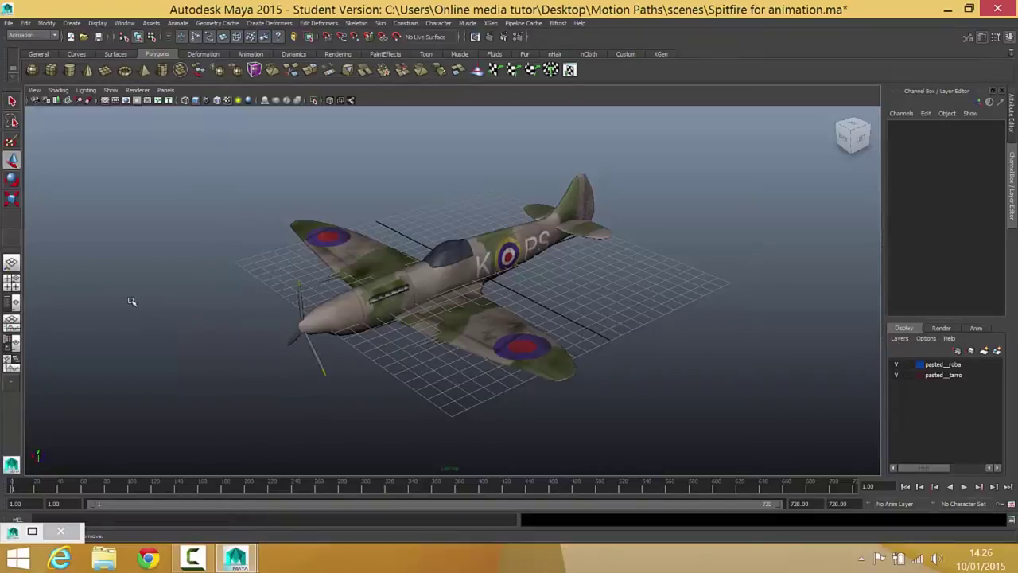
Maximize the top view from the four-view layout, zoom out, and give it a gradient background
left_click(18, 284)
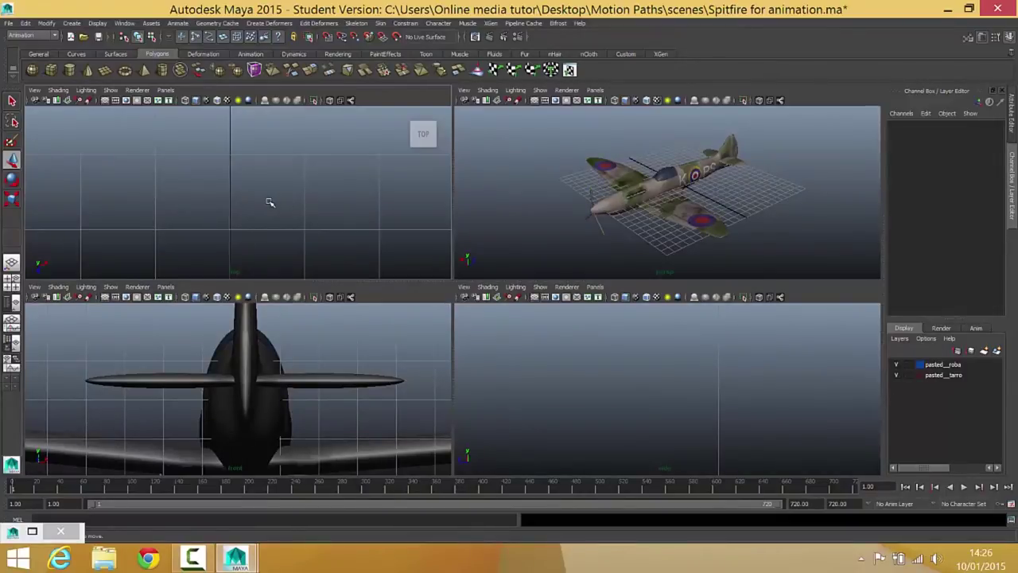
key("space")
scroll(393, 251, "down", 5)
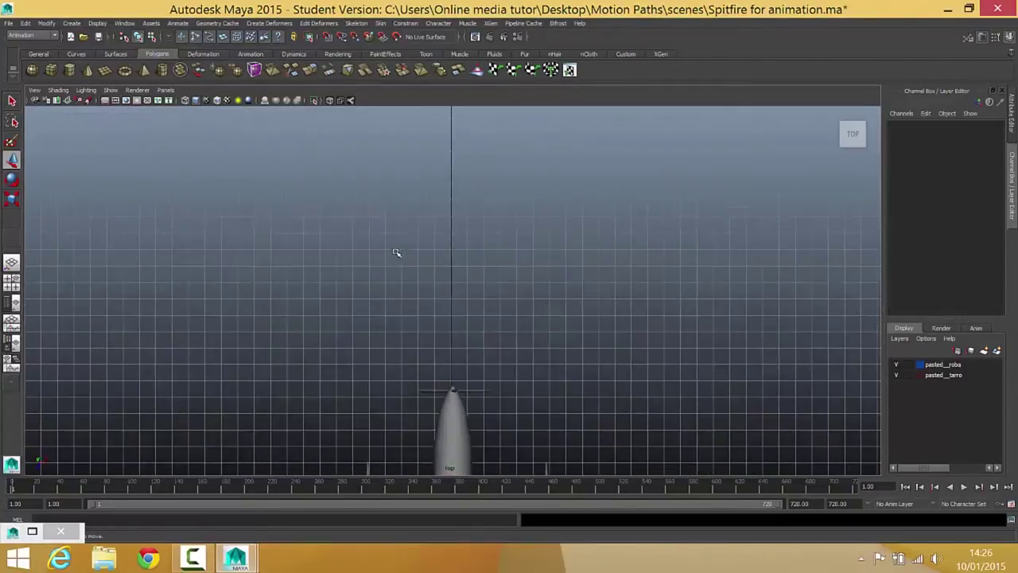
scroll(407, 253, "down", 15)
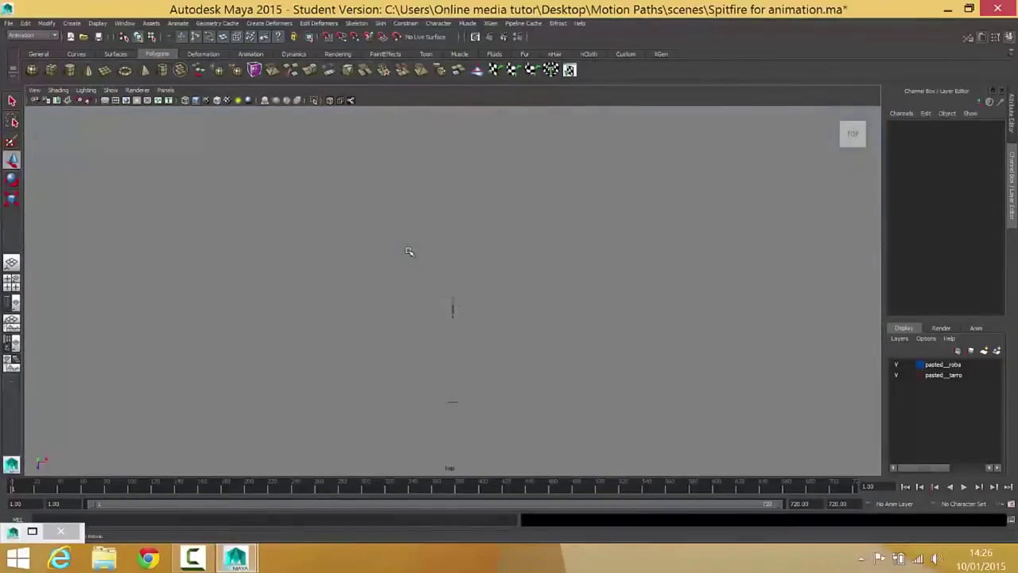
scroll(408, 252, "down", 3)
scroll(408, 249, "down", 2)
key("alt+b")
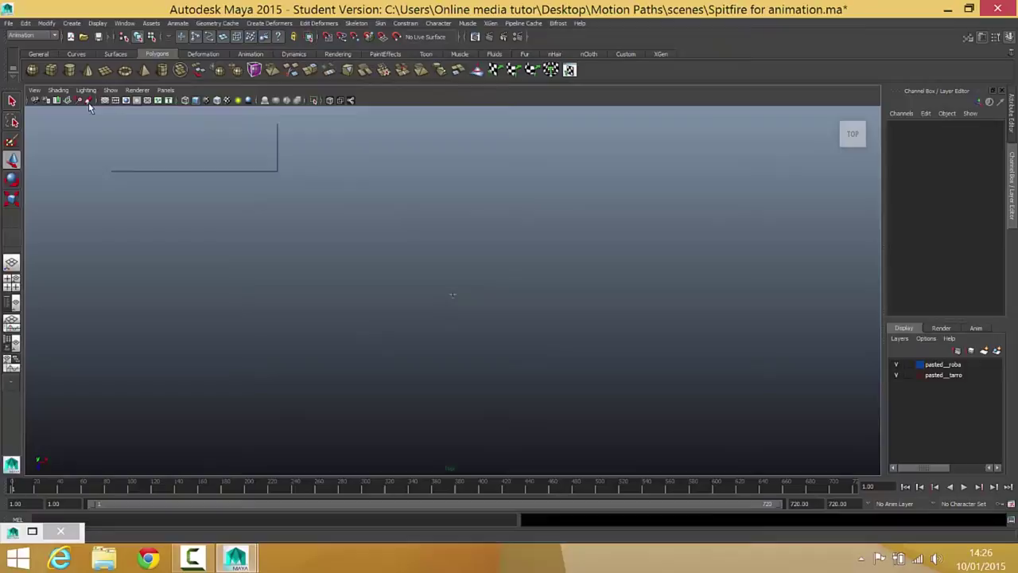
Activate the CV Curve Tool from the Create menu
left_click(71, 24)
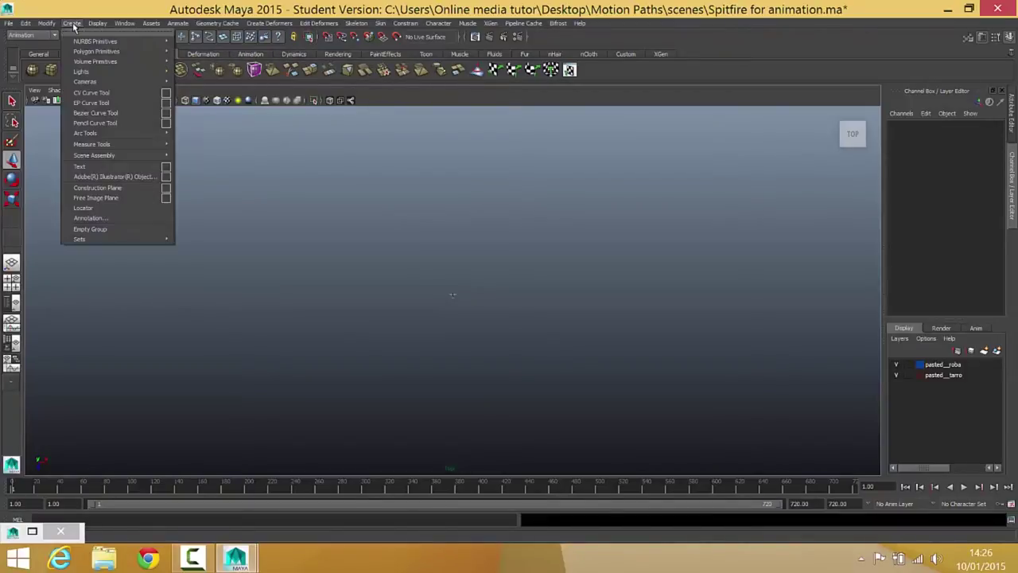
left_click(96, 94)
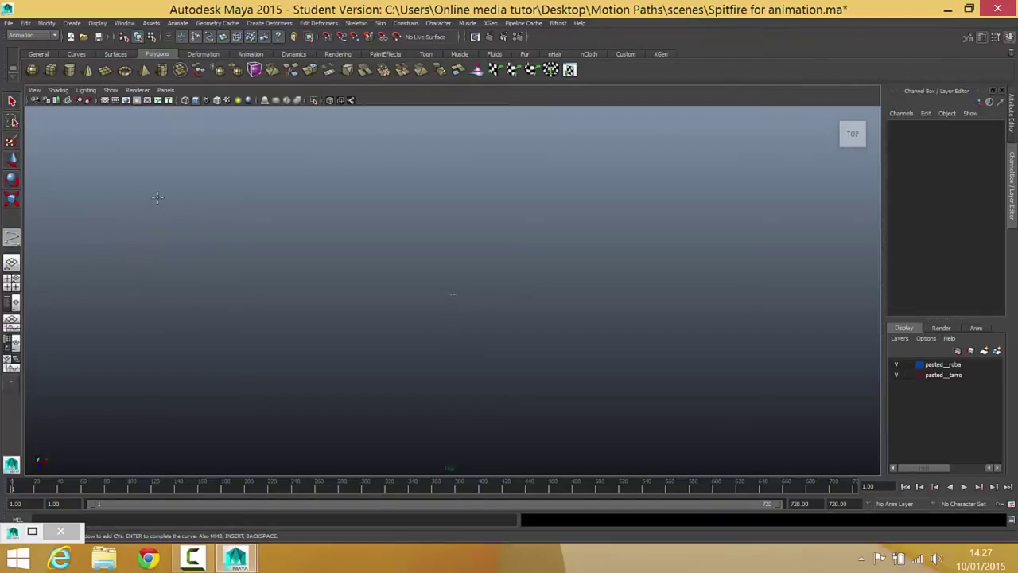
Place the first CVs arcing across the top and down the right side of the top view
left_click(175, 234)
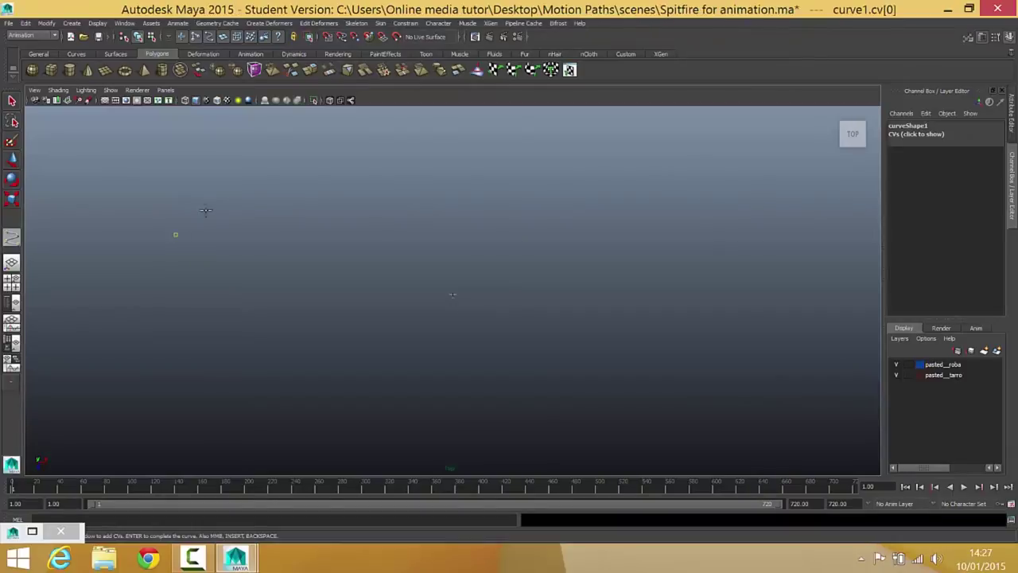
left_click(208, 200)
left_click(288, 177)
left_click(385, 175)
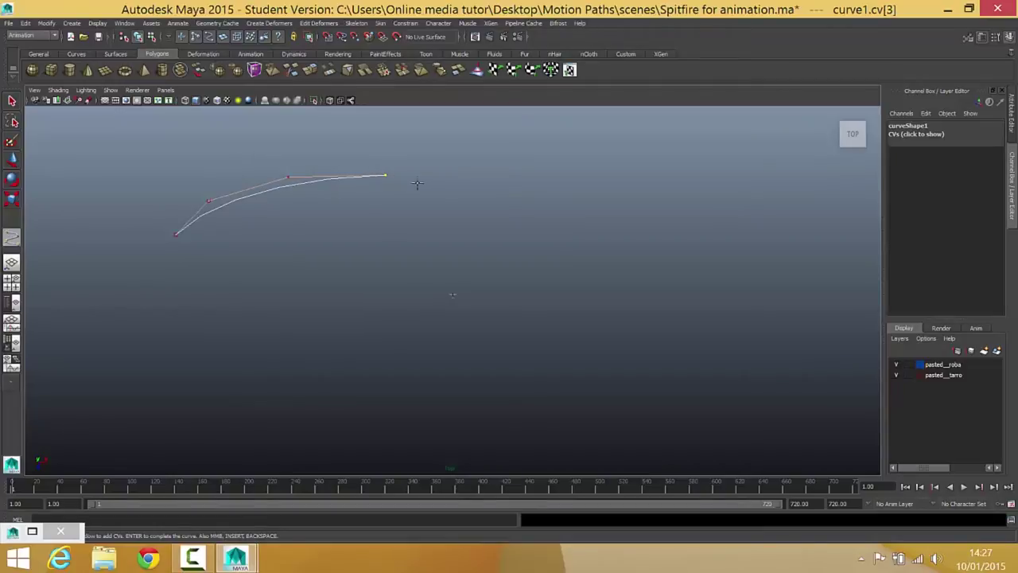
left_click(429, 188)
left_click(486, 221)
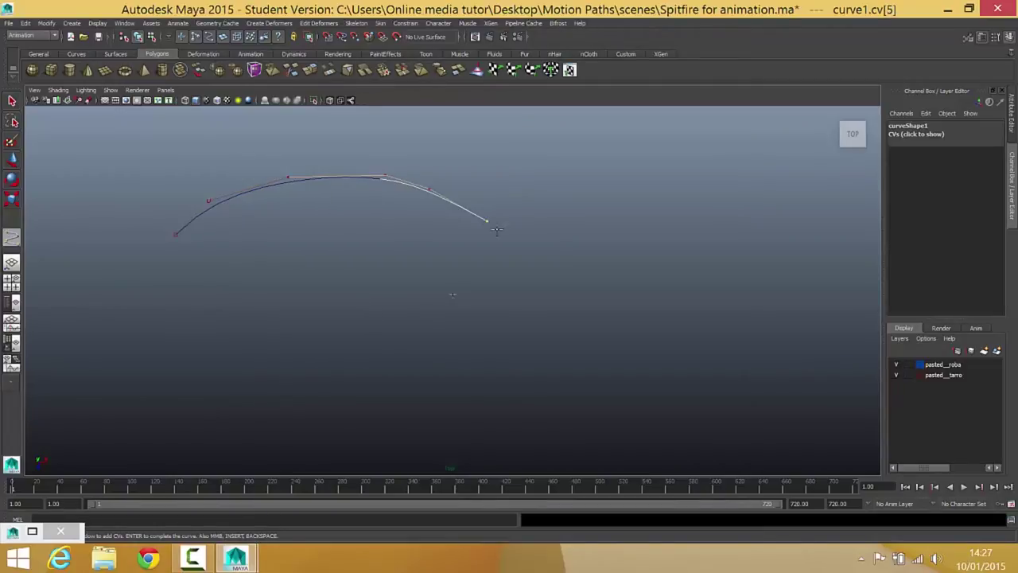
left_click(518, 256)
left_click(532, 299)
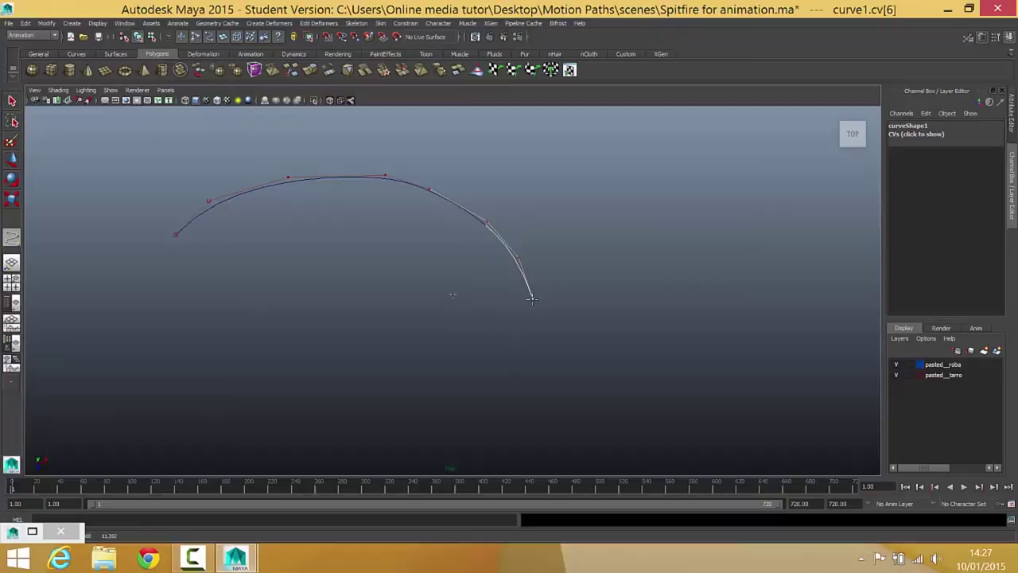
left_click(523, 318)
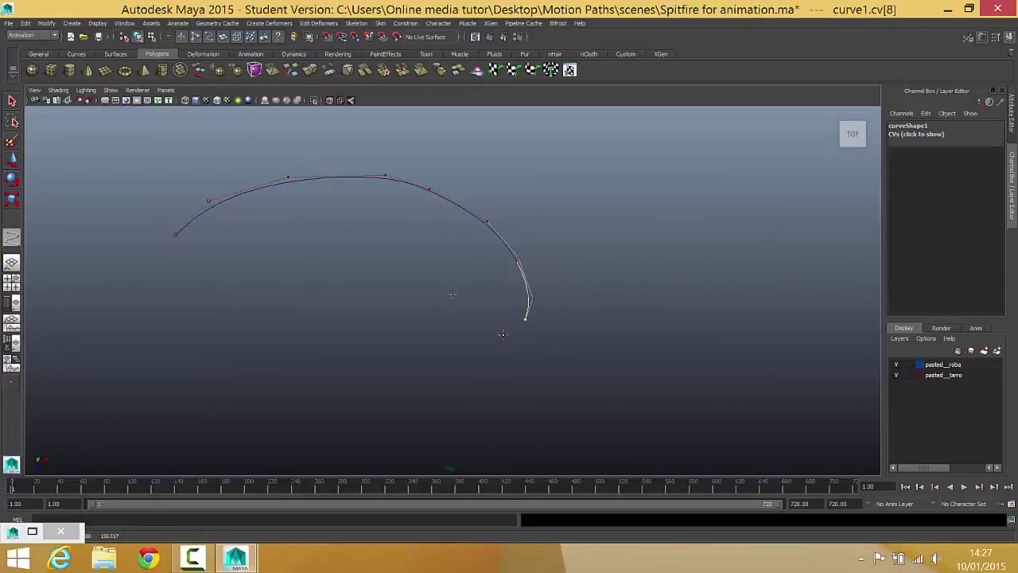
left_click(503, 335)
Add CVs curling the path back through the centre to form the inner loop
left_click(477, 330)
left_click(452, 321)
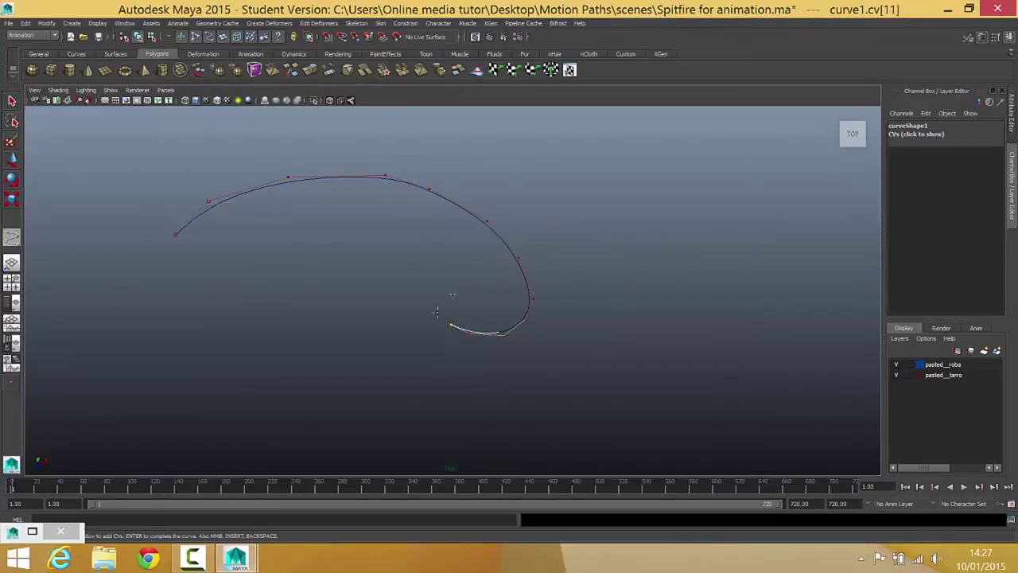
left_click(434, 308)
left_click(430, 280)
left_click(419, 250)
left_click(400, 232)
left_click(364, 223)
left_click(333, 228)
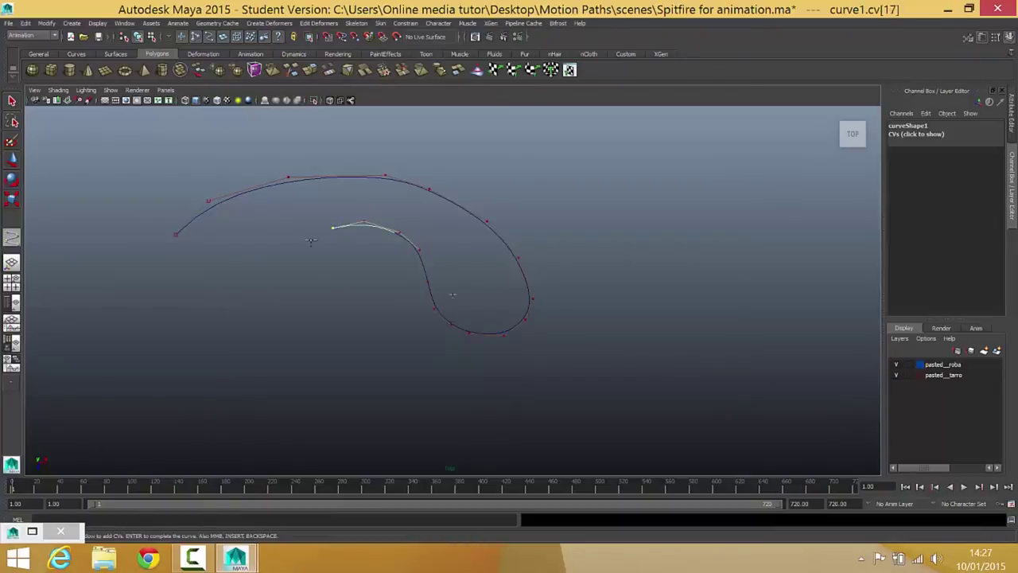
left_click(292, 252)
Sweep CVs around the outer loop and finish curve1 with Enter
left_click(252, 319)
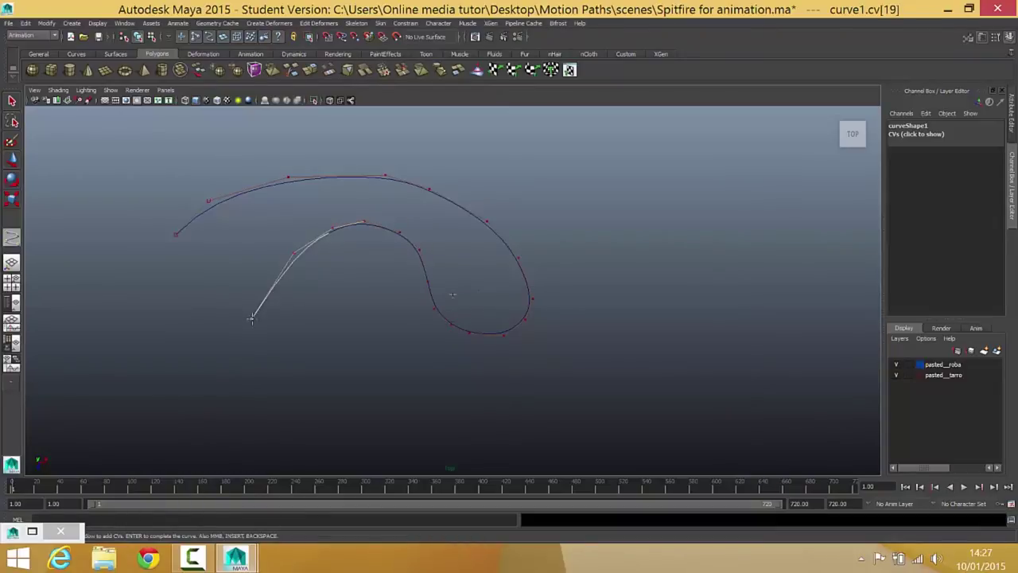
left_click(267, 380)
left_click(371, 438)
left_click(493, 442)
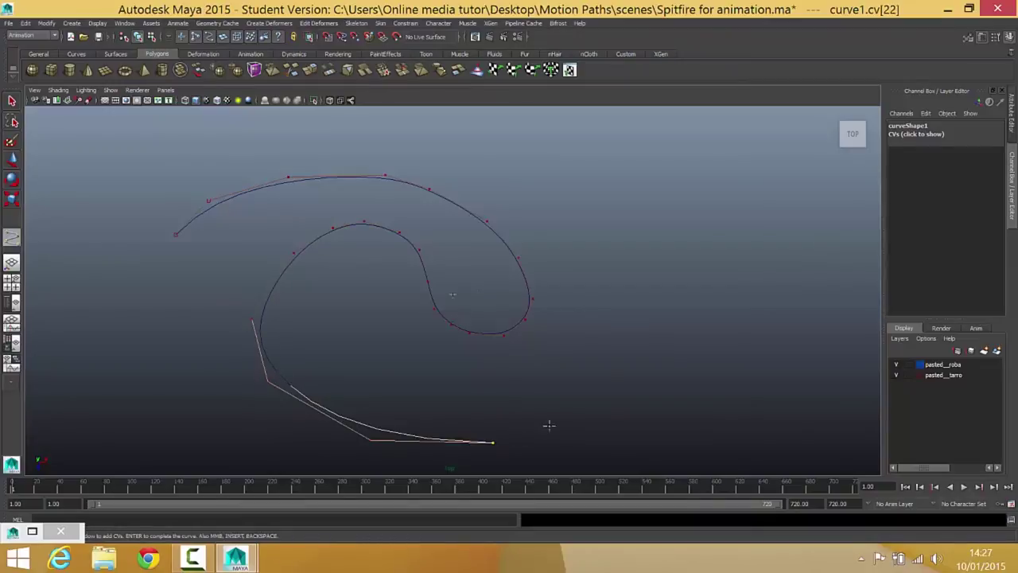
left_click(618, 399)
left_click(678, 286)
left_click(646, 198)
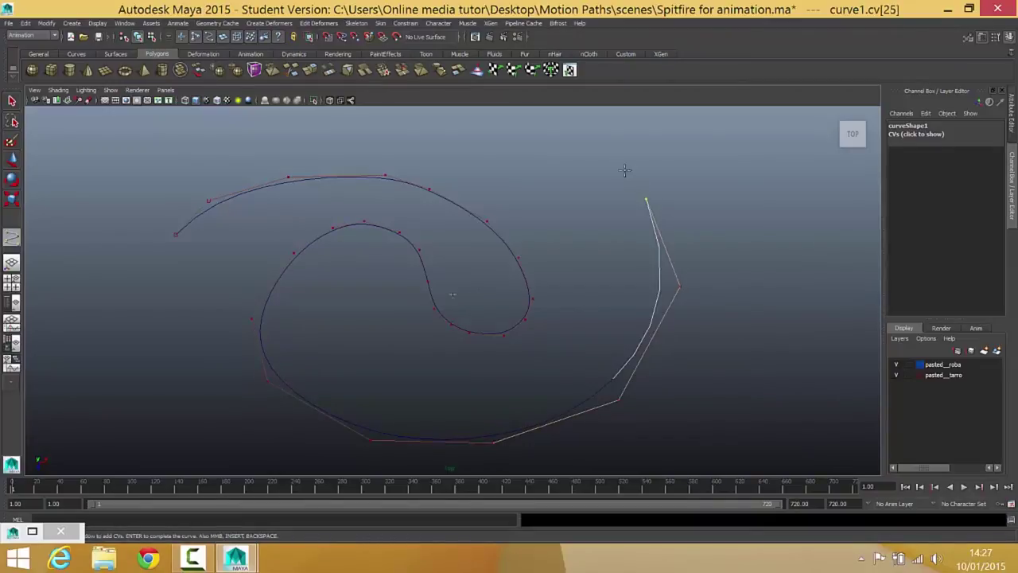
left_click(569, 151)
left_click(471, 141)
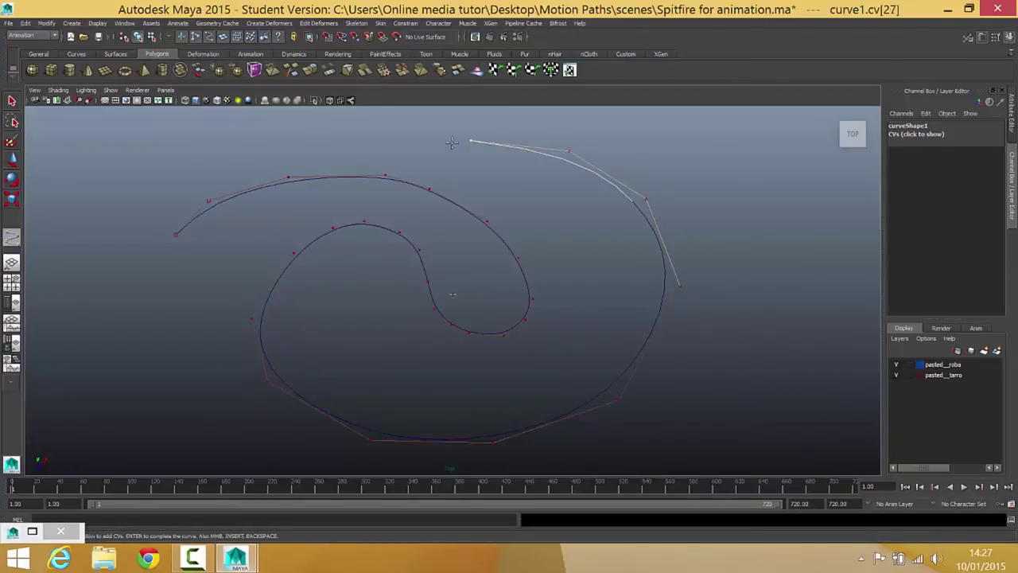
left_click(406, 150)
left_click(343, 188)
left_click(281, 249)
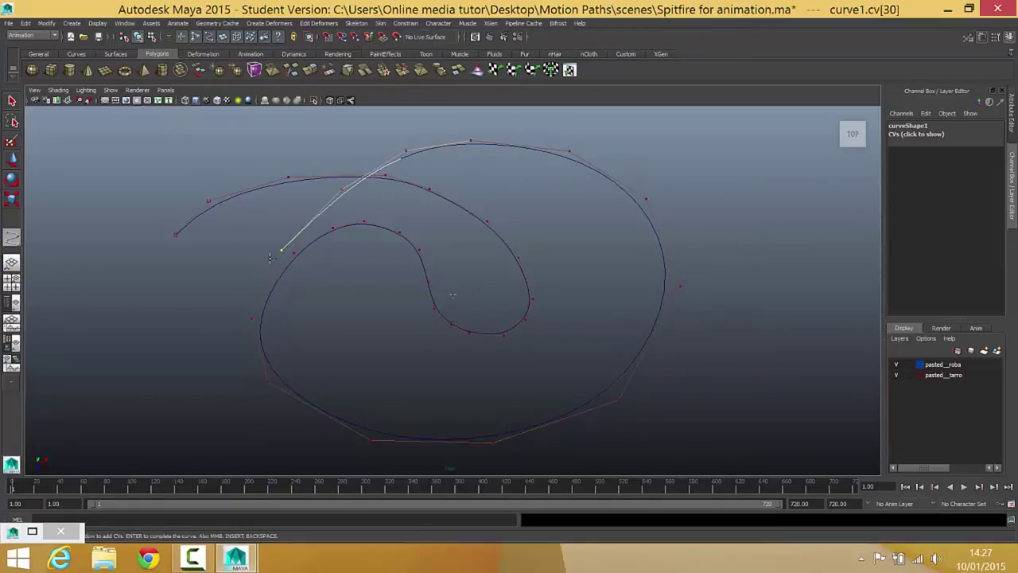
left_click(229, 311)
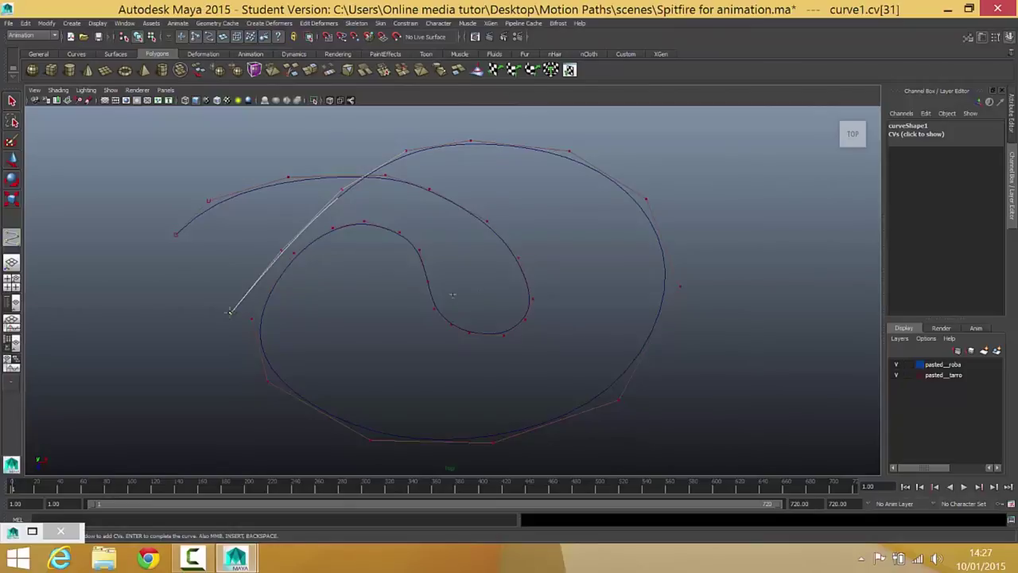
key("Return")
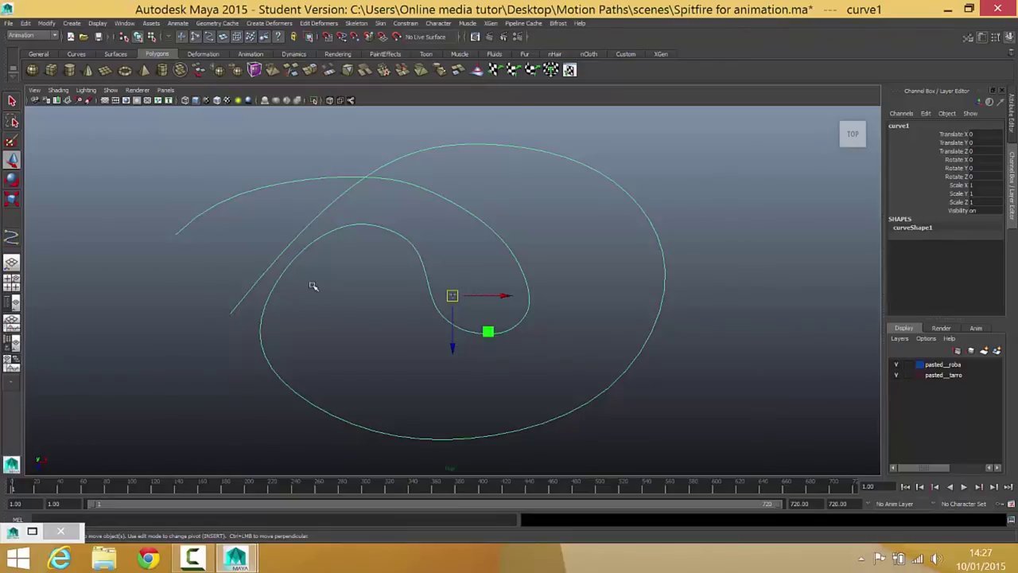
Frame curve1 in the perspective view and display its control vertices
key("space")
key("space")
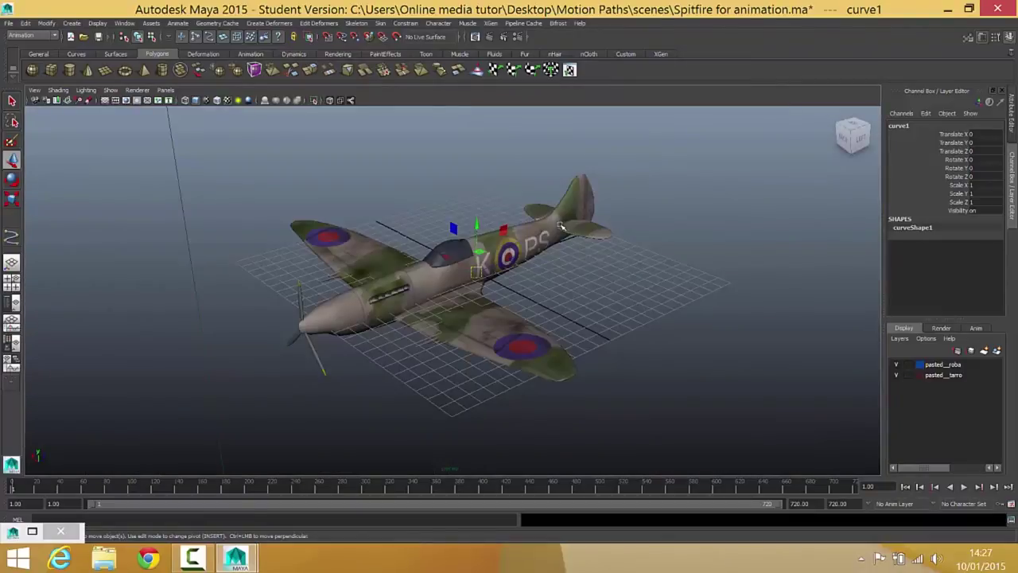
key("f")
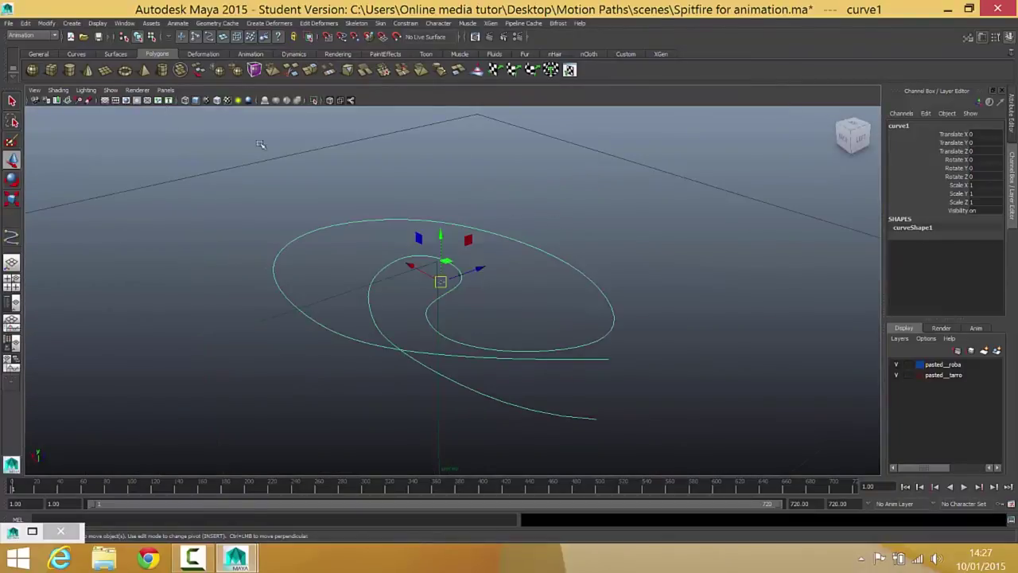
right_click(315, 231)
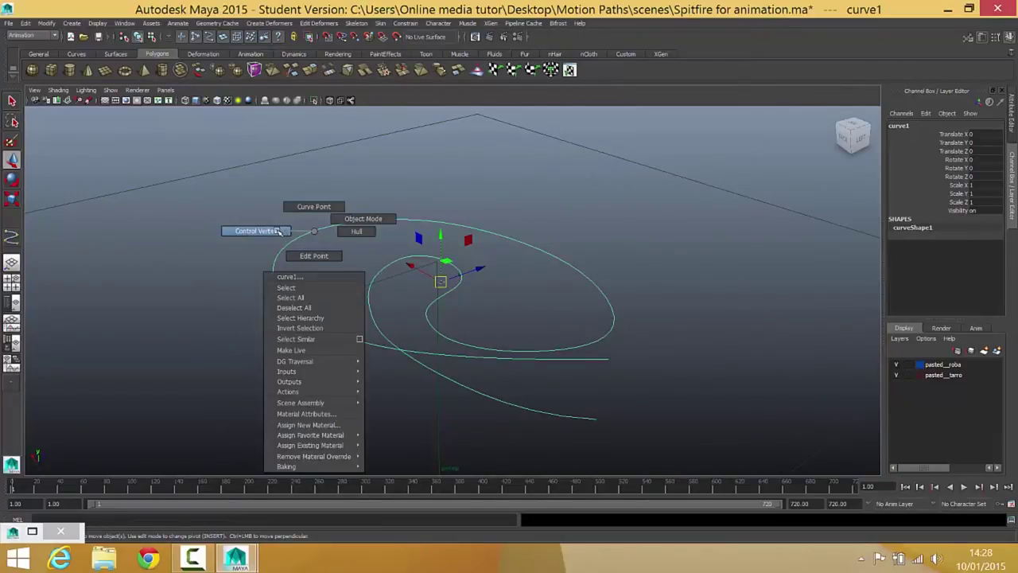
left_click(279, 230)
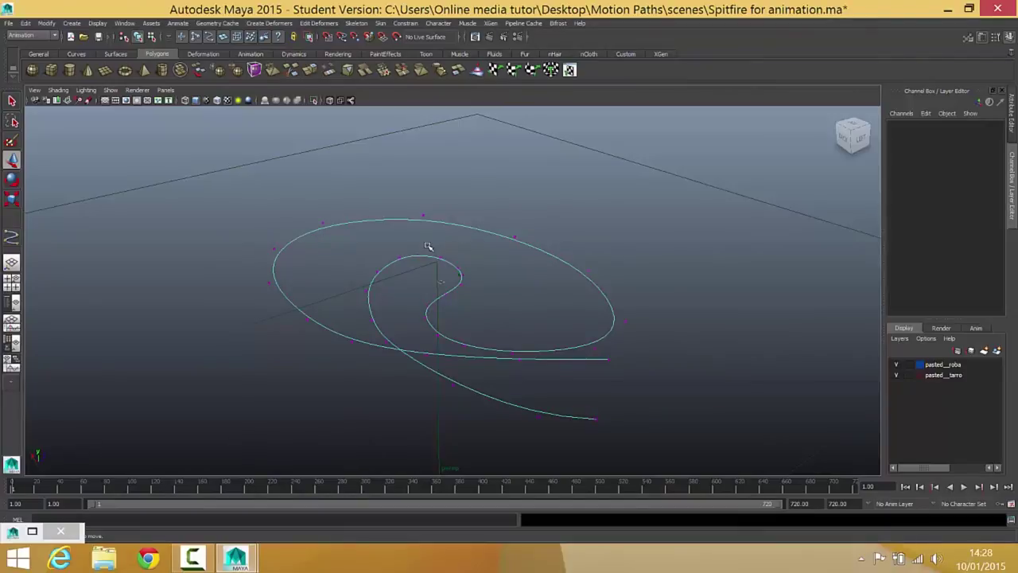
Lower the tail CVs cv[5] through cv[0] so the path dips at its end
mouse_move(470, 275)
left_mouse_down("alt")
mouse_move(489, 278)
mouse_move(463, 278)
mouse_move(439, 257)
mouse_move(482, 286)
left_mouse_up("alt")
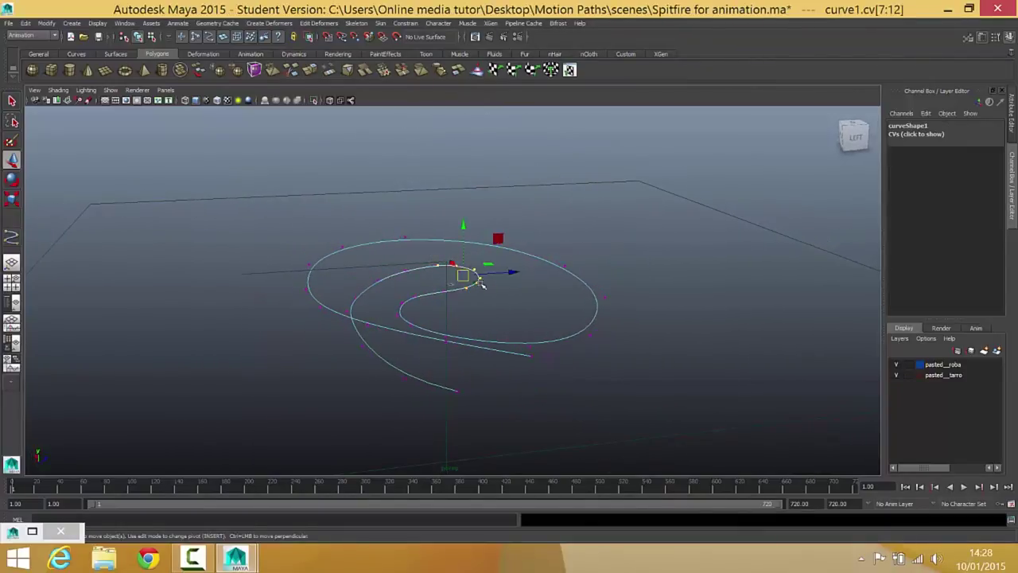
left_click_drag(464, 226, 463, 221)
left_click(398, 287)
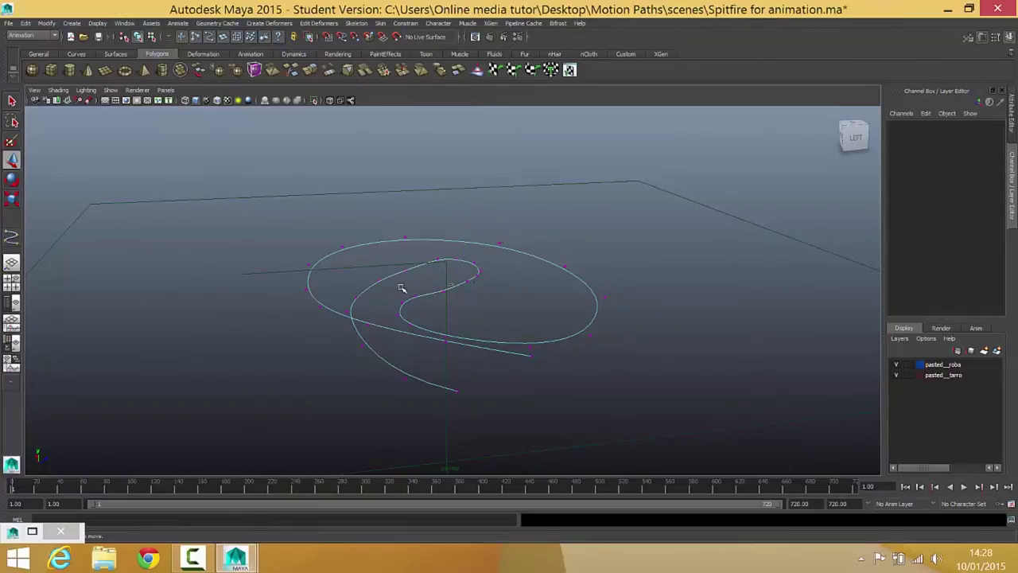
left_click(380, 280)
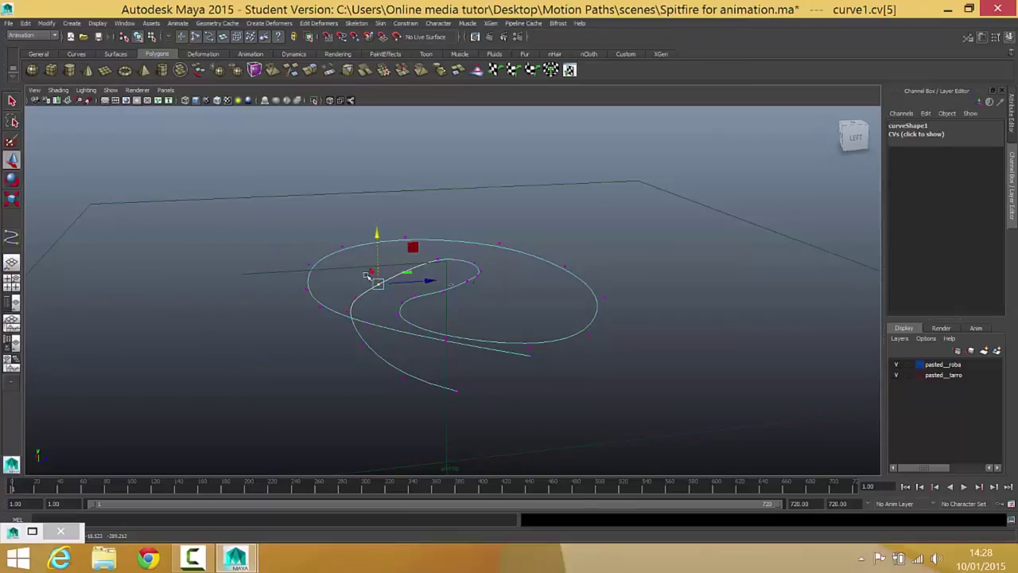
left_click_drag(379, 282, 360, 301)
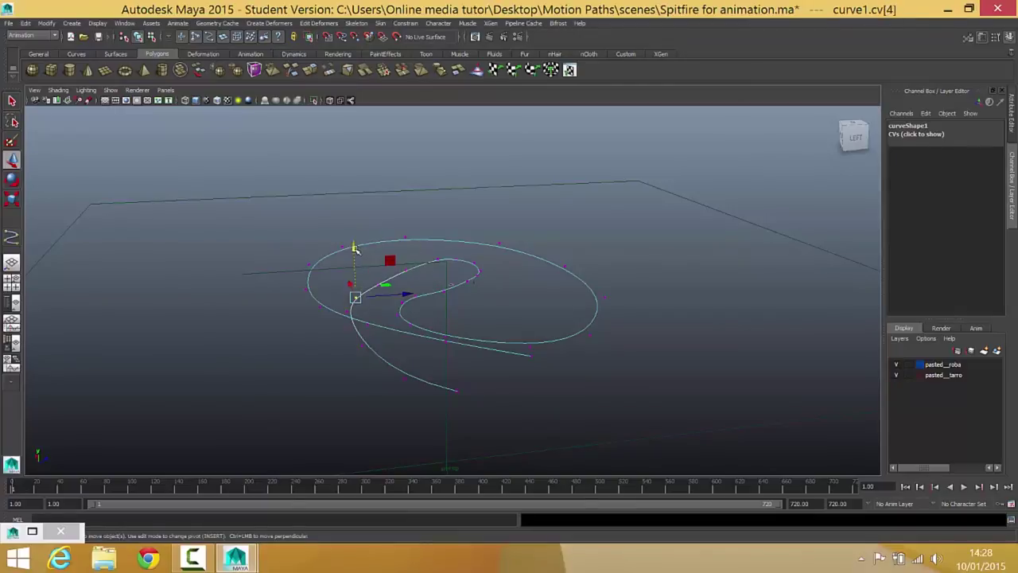
left_click_drag(352, 246, 355, 253)
left_click(347, 307)
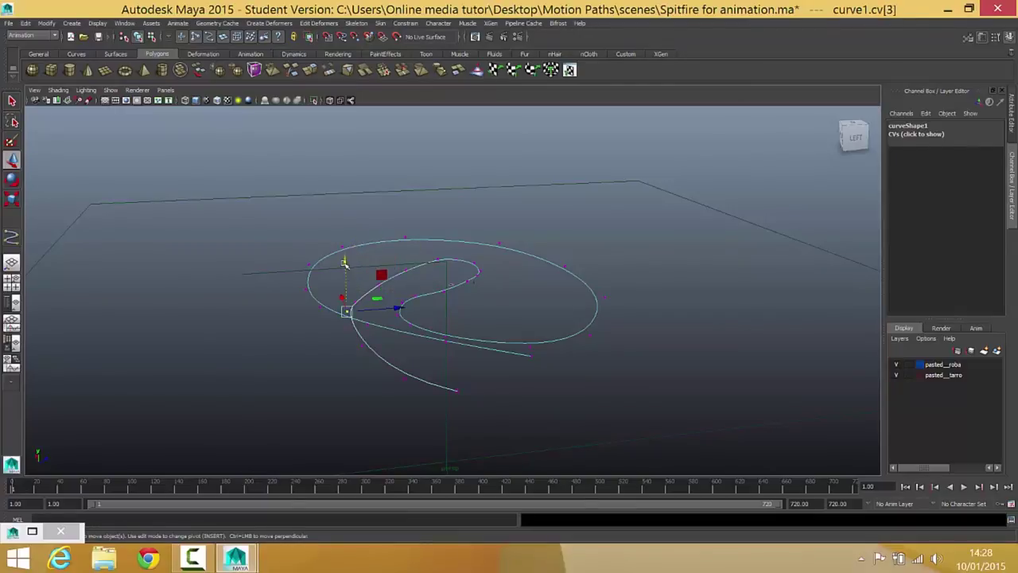
left_click_drag(347, 307, 405, 400)
left_click(357, 307)
left_click(406, 376)
left_click(457, 395)
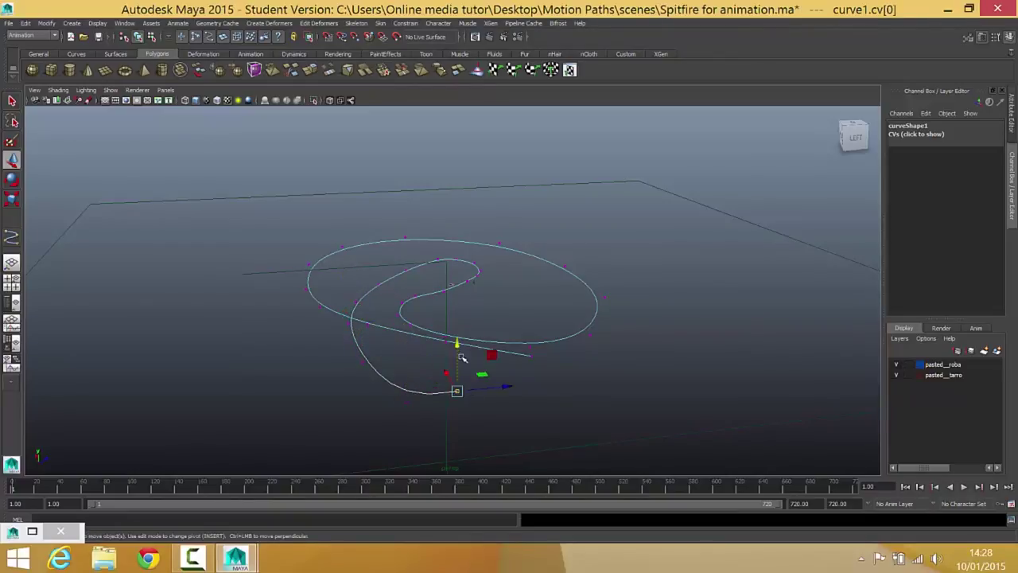
left_click_drag(458, 350, 460, 370)
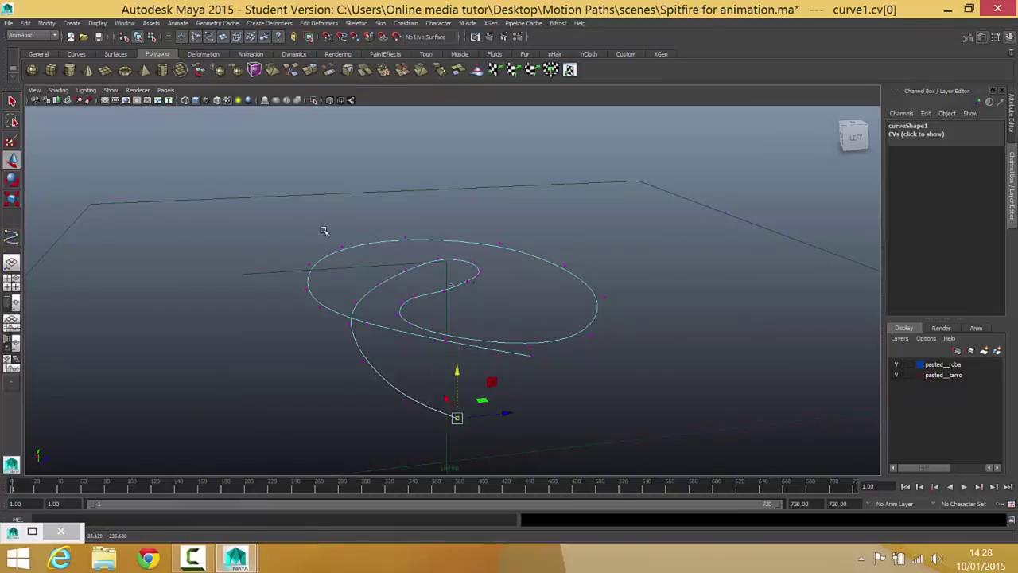
Raise CVs cv[24], cv[23] and cv[22] to lift the far side of the outer loop
left_click(342, 246)
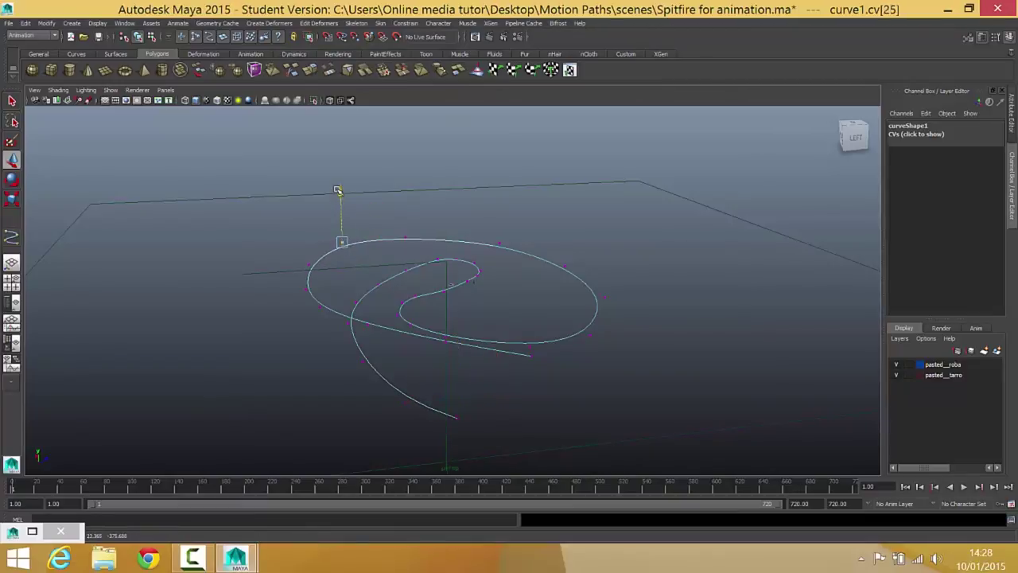
left_click(405, 238)
left_click_drag(405, 188, 404, 178)
left_click(496, 241)
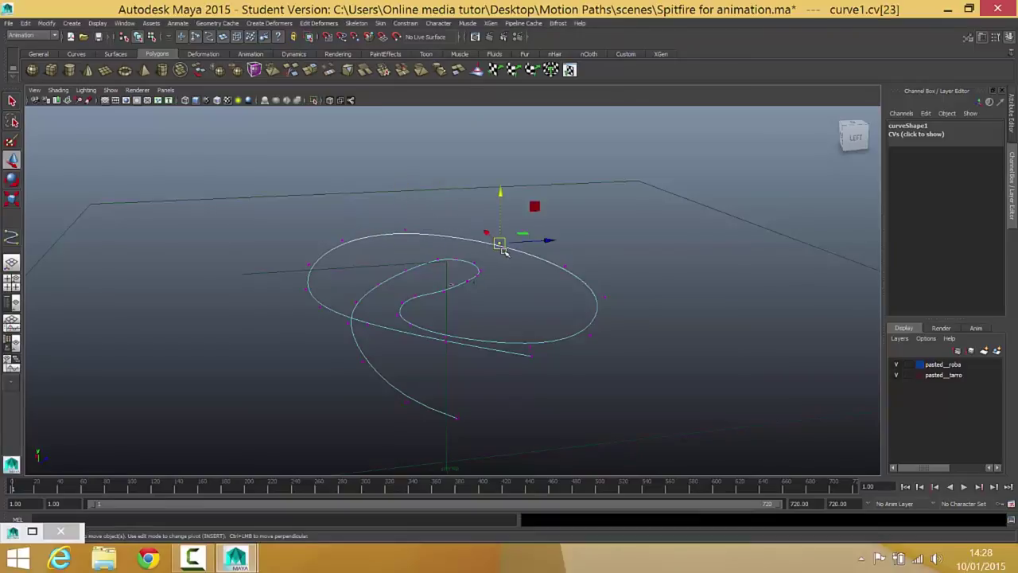
left_click(495, 229)
left_click_drag(489, 232, 513, 253)
left_click_drag(500, 196, 500, 186)
left_click(559, 261)
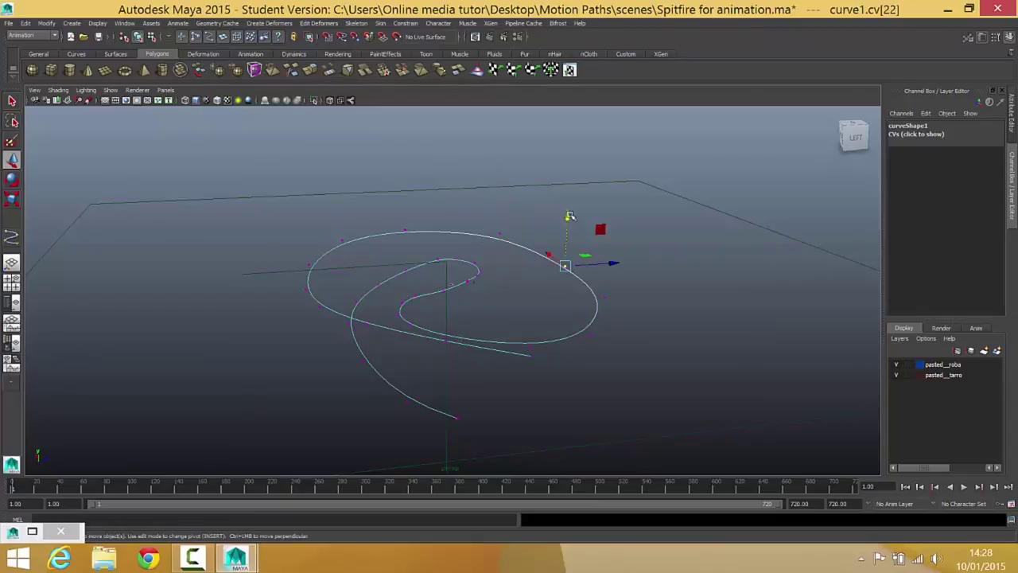
left_click_drag(570, 215, 570, 226)
left_click_drag(575, 376, 636, 396, "alt")
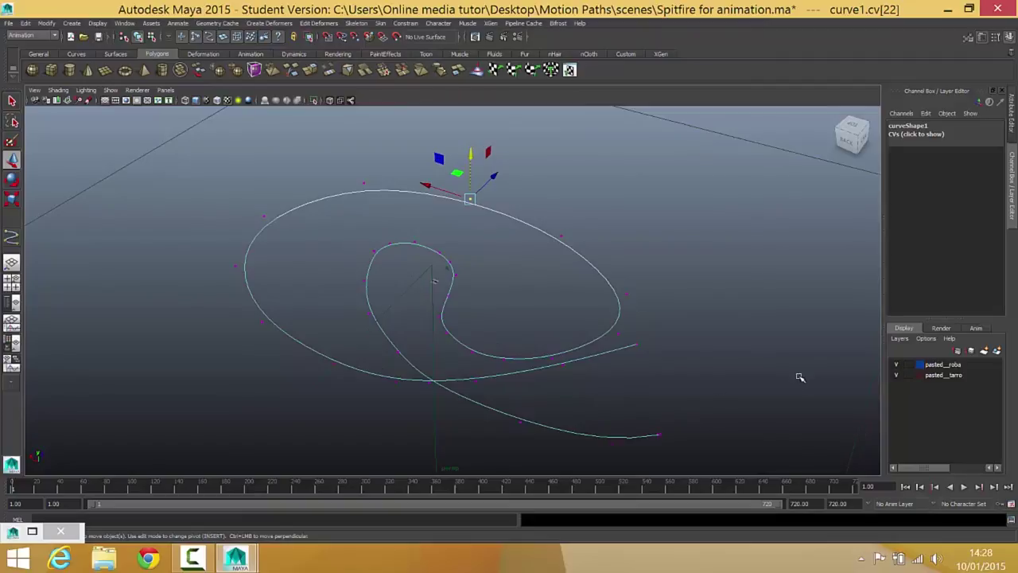
right_click_drag(518, 220, 537, 228)
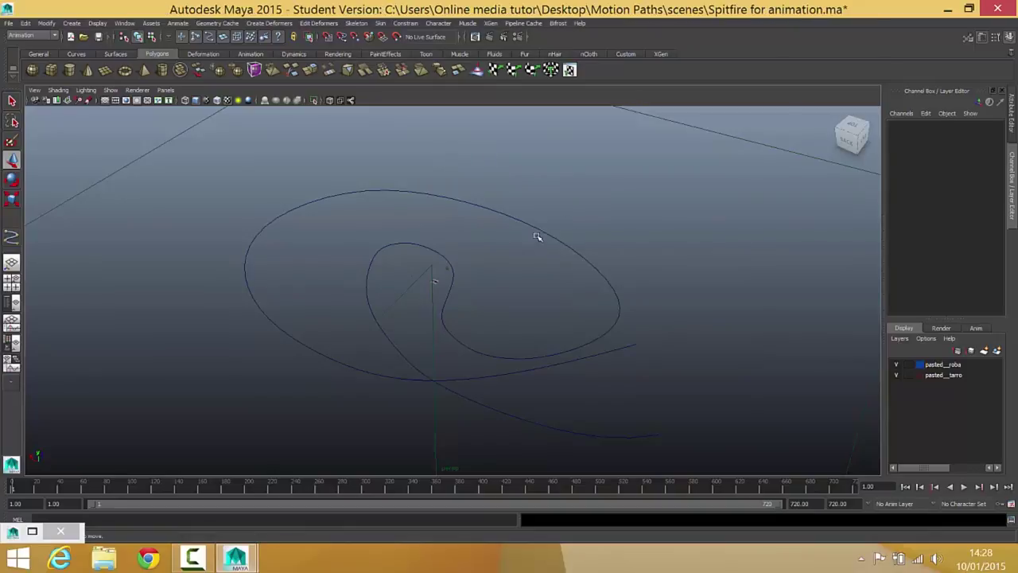
Select curve1 as a whole object
left_click(542, 233)
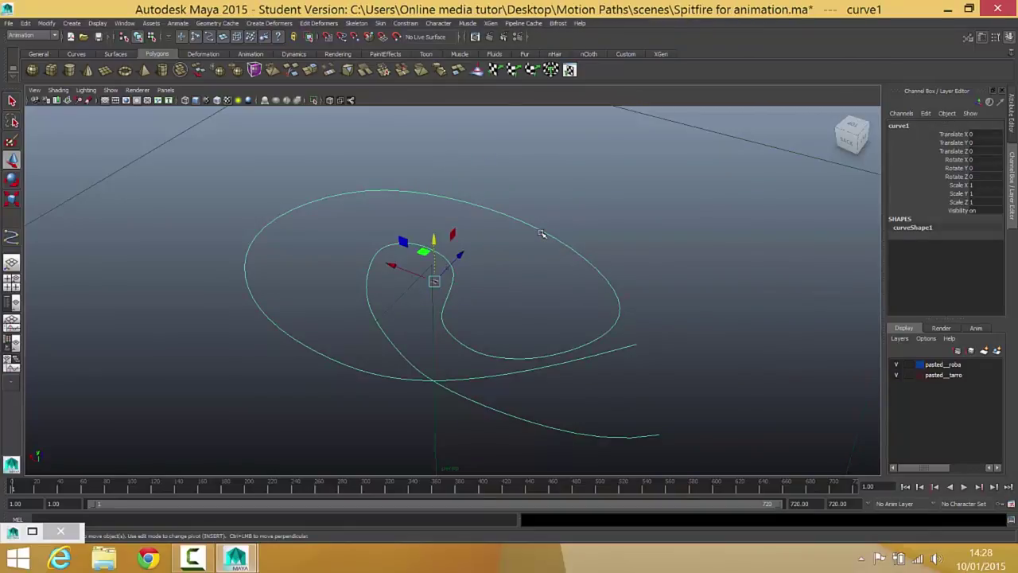